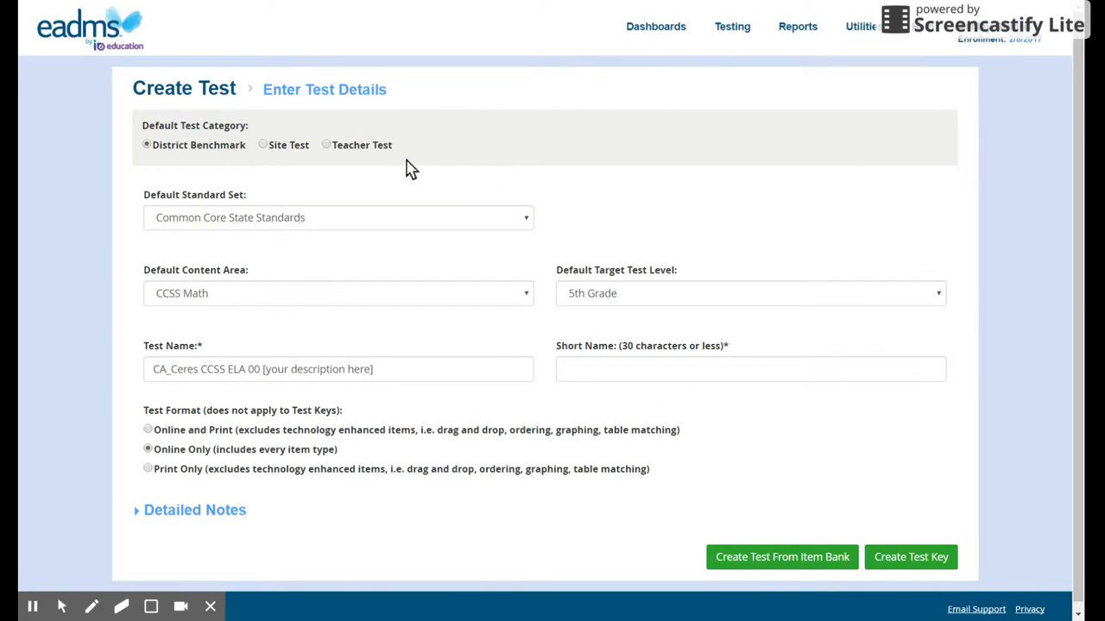
Set the default test category to Teacher Test and name the test "5.NBT.7 Adding and Subtracting Decimals to 100".
click(329, 144)
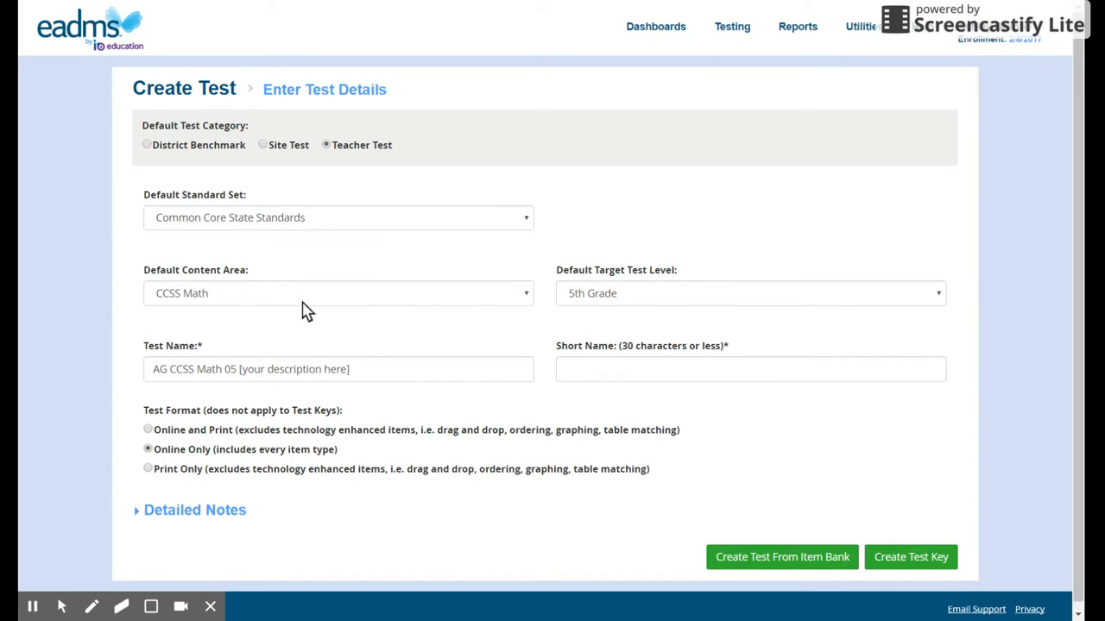
drag(388, 369, 161, 370)
key(BackSpace)
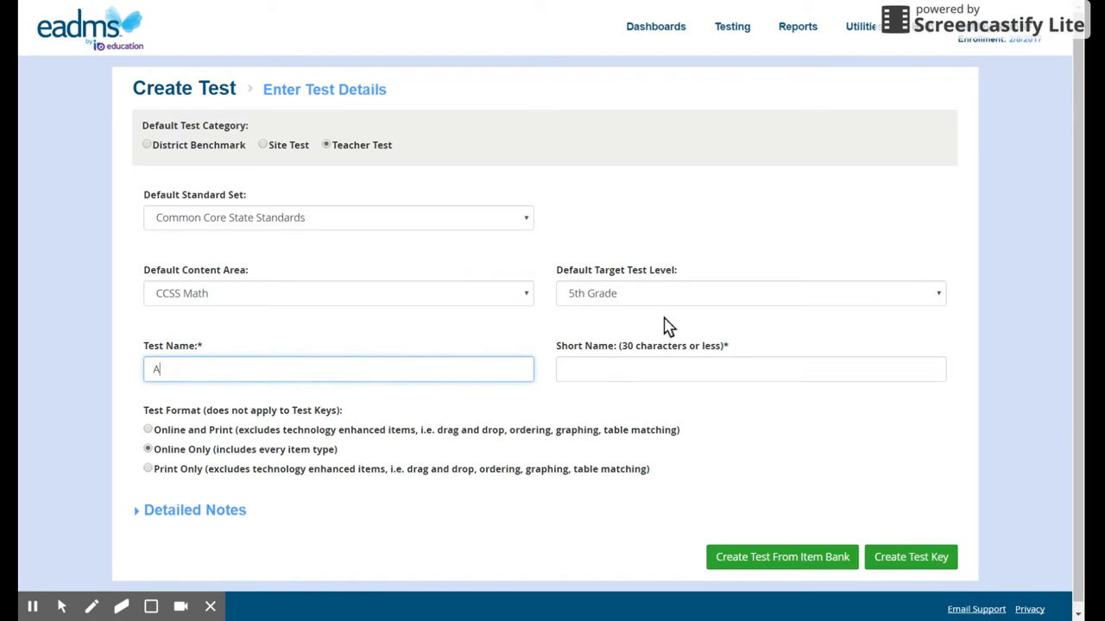
text(NB)
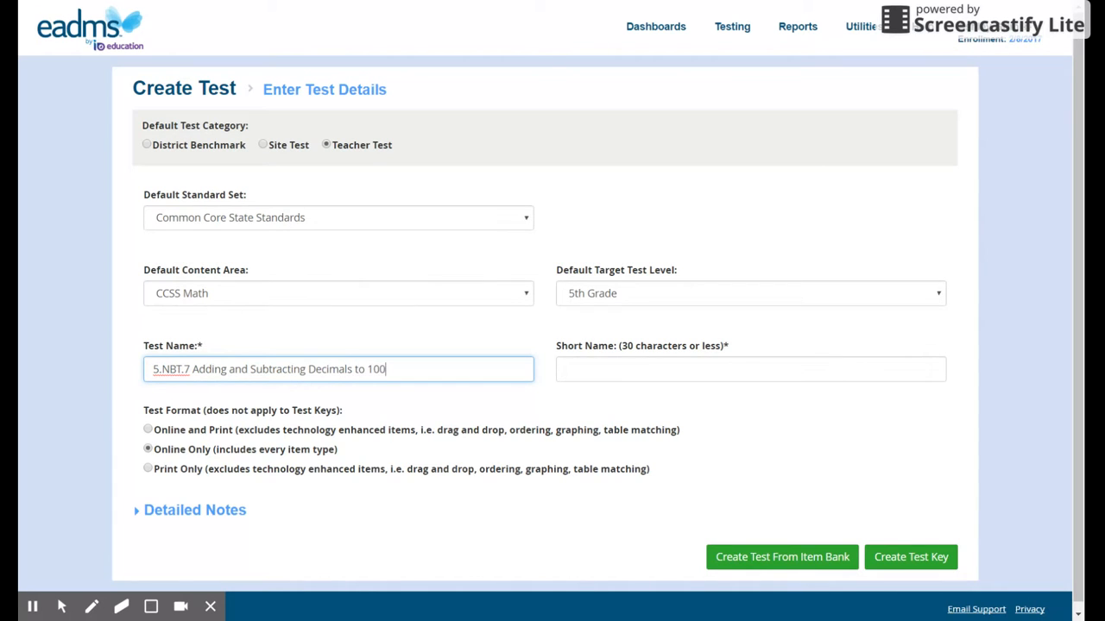
Enter the short name "Add. and Sub. Decimals to 100" and create the test from the item bank.
click(608, 367)
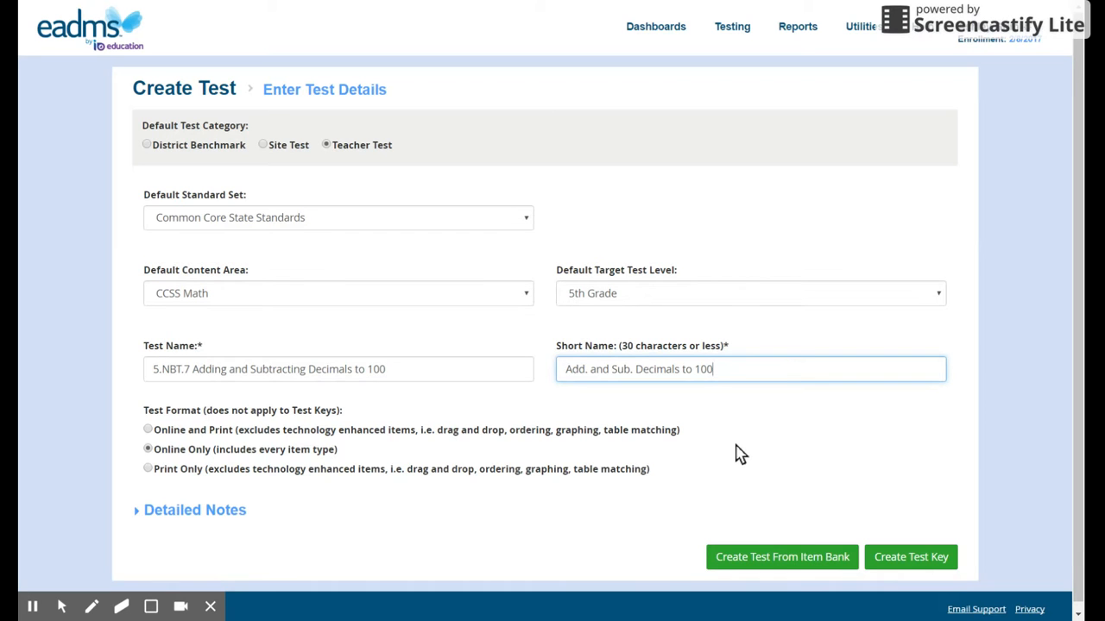
click(800, 559)
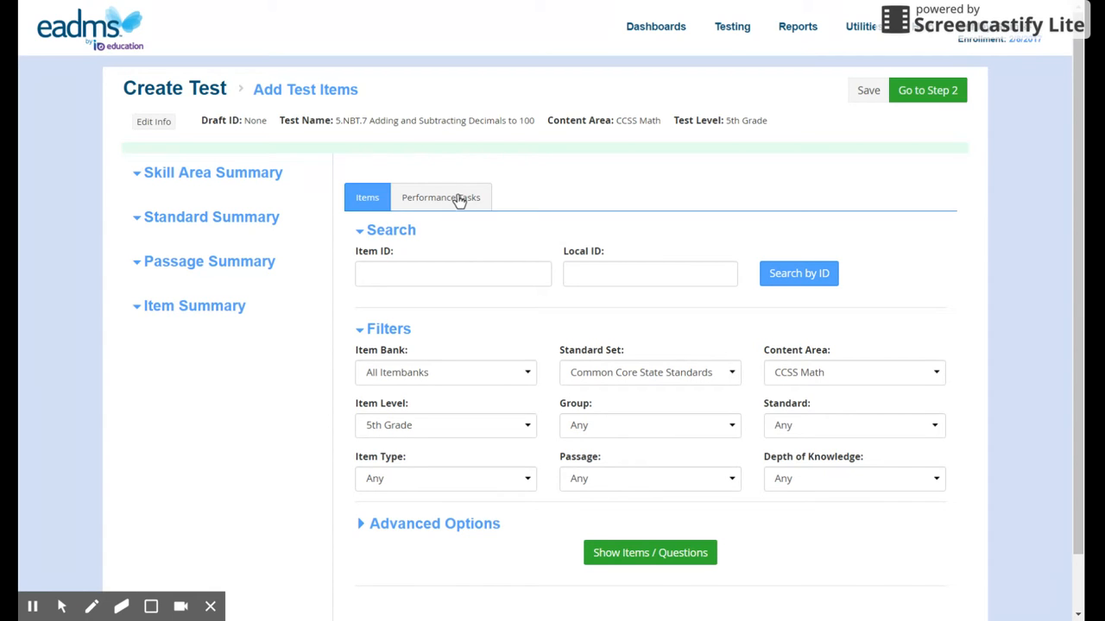
Filter the items by Fluence Item Bank, the group Number and Operations in Base Ten, and standard MA.5.NBT.B.7.
click(521, 372)
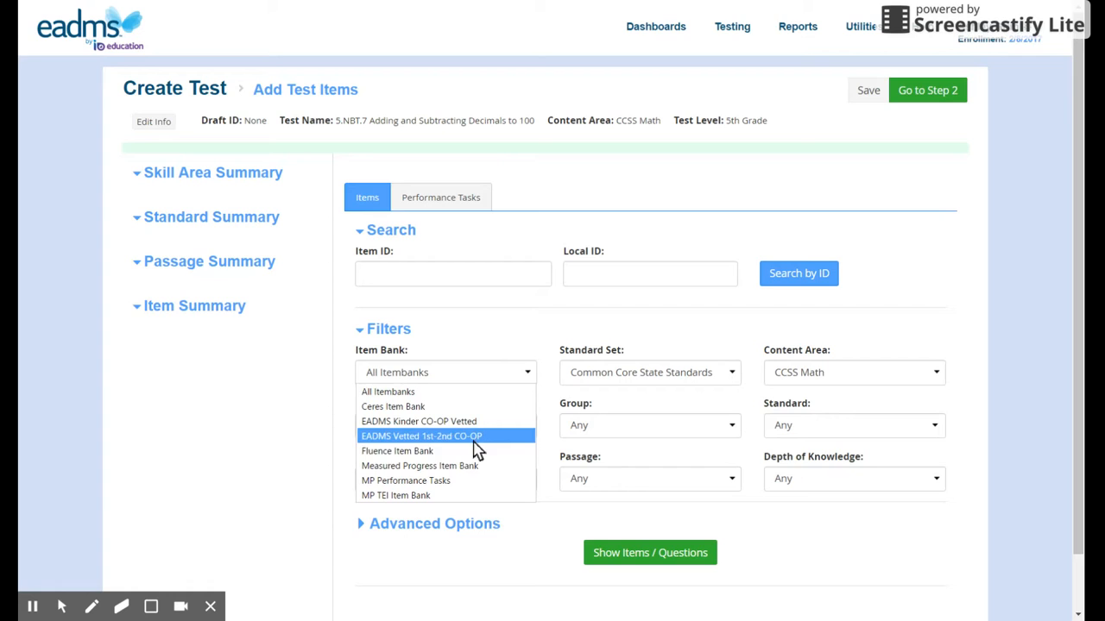
click(468, 451)
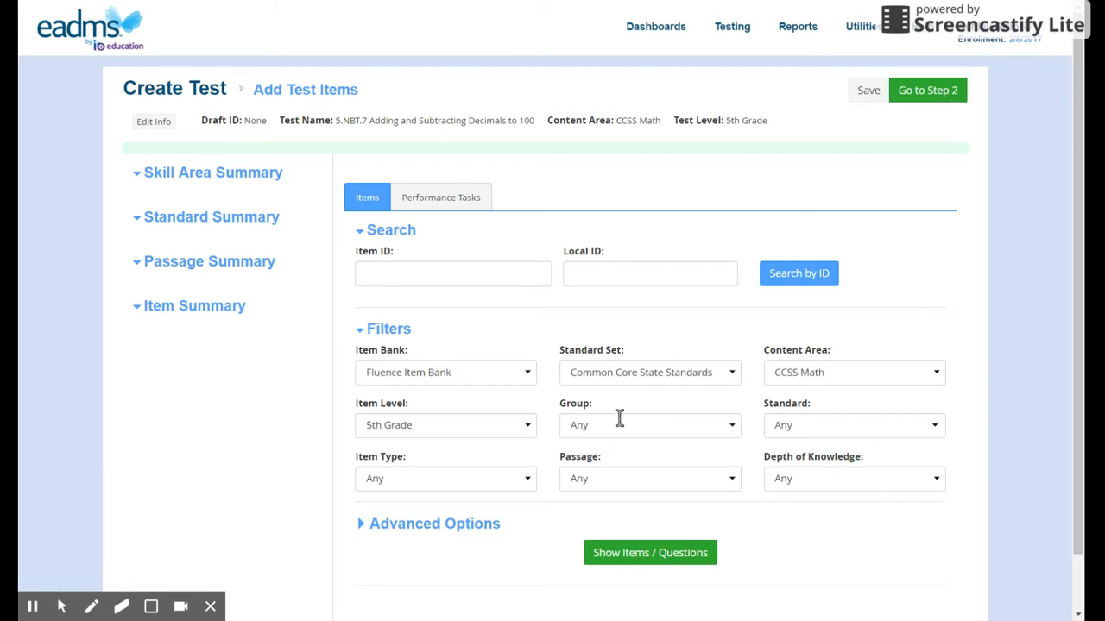
click(654, 421)
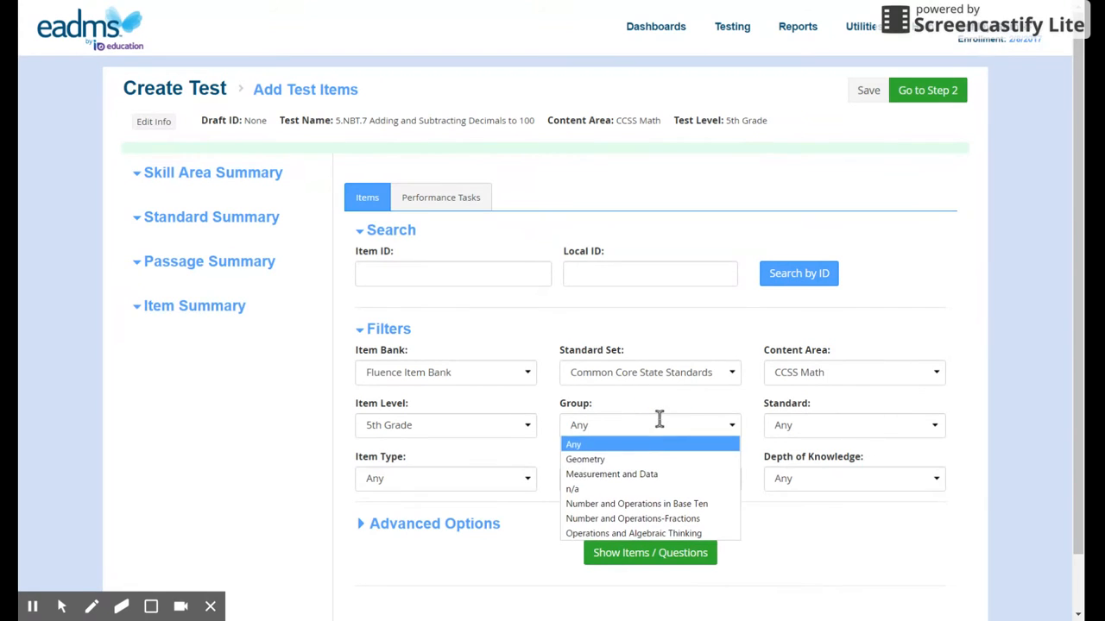
click(662, 505)
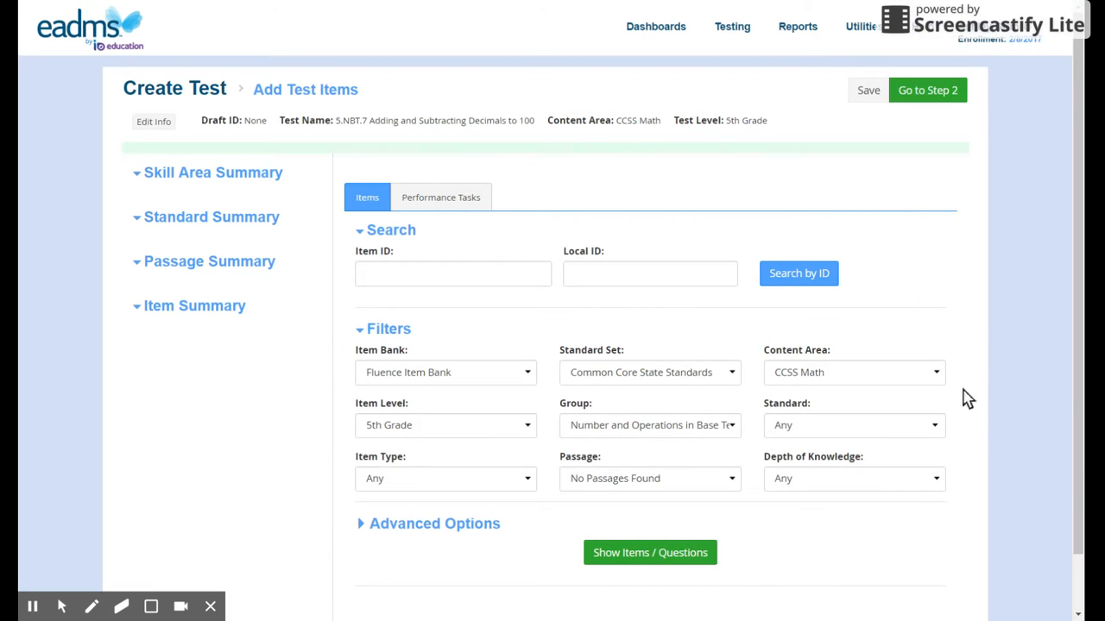
click(934, 429)
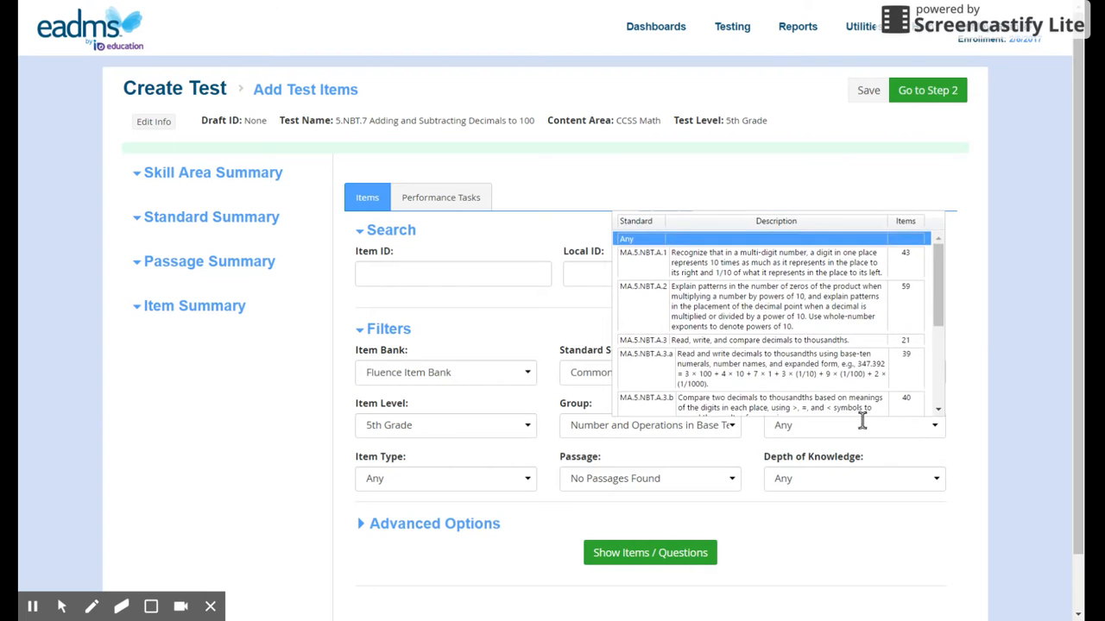
scroll(775, 352, down, 3)
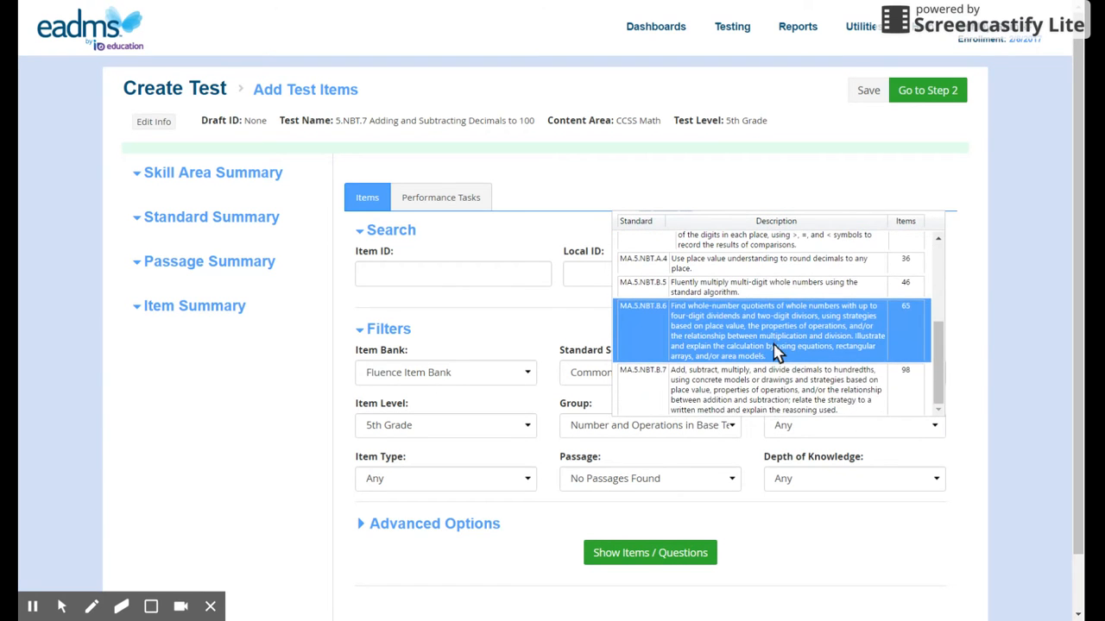
click(723, 389)
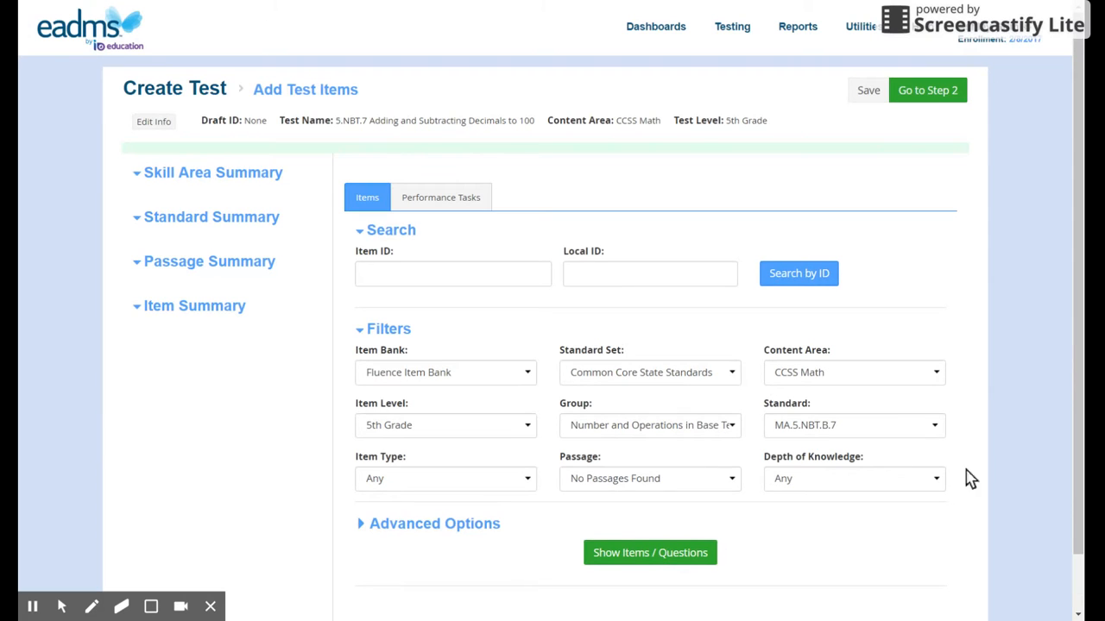
Look through the item type and depth of knowledge options, leaving both set to Any.
click(527, 480)
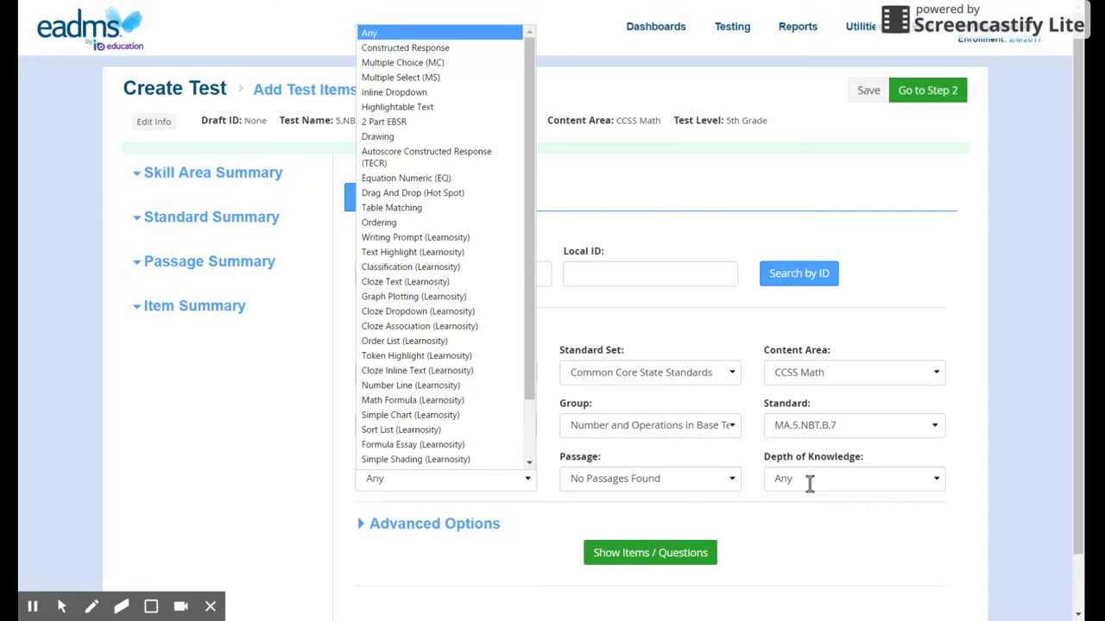
click(850, 480)
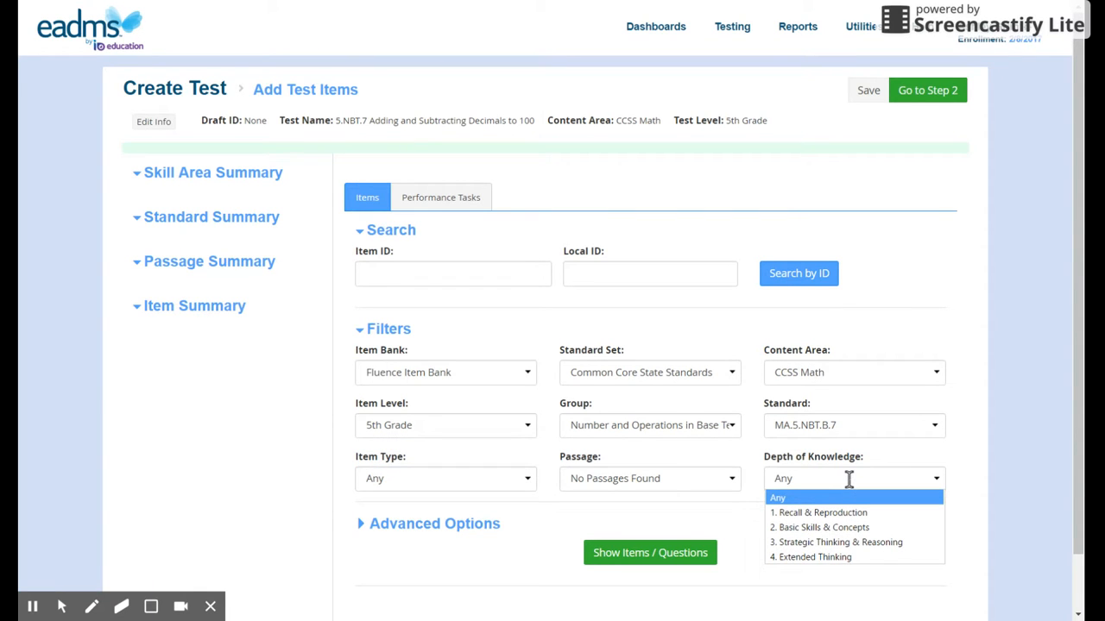
click(914, 320)
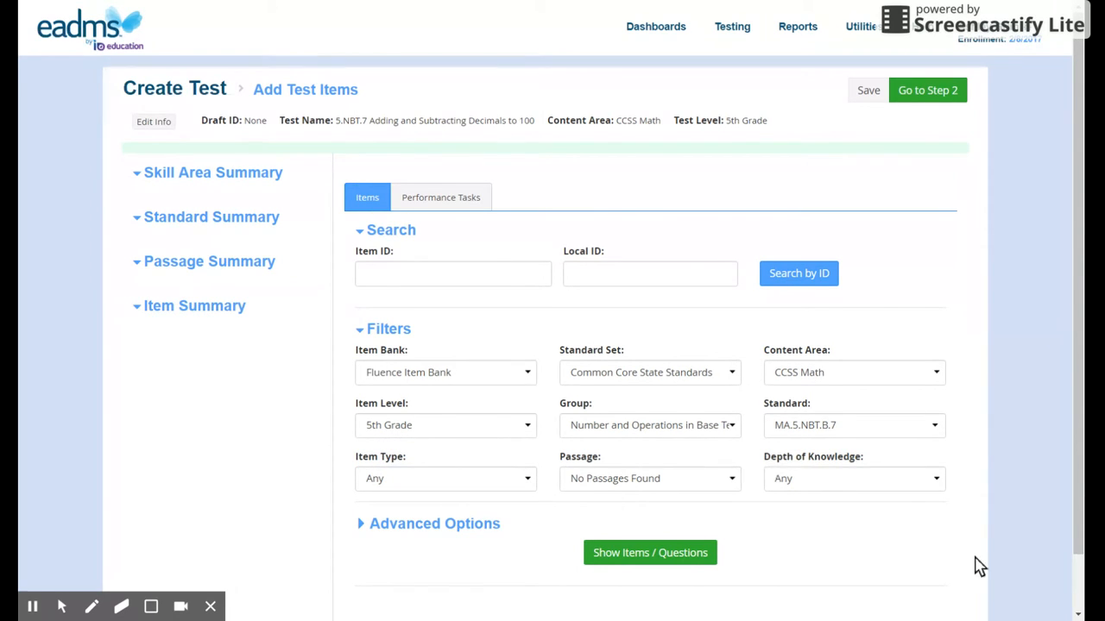
Show the items and questions that match the chosen filters.
click(683, 552)
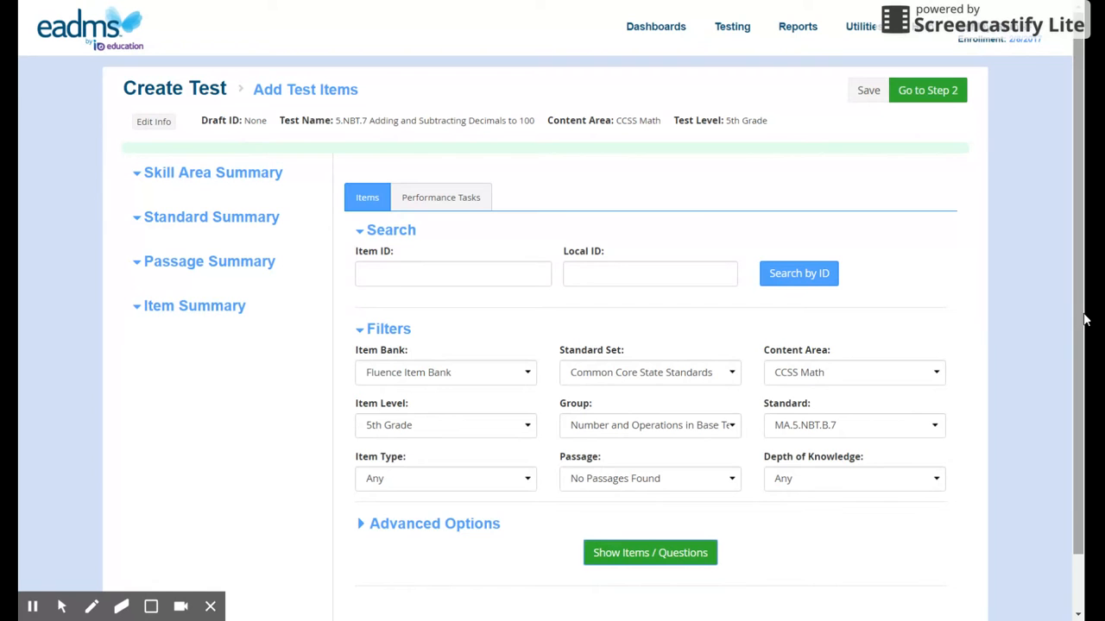
drag(1077, 317, 1081, 388)
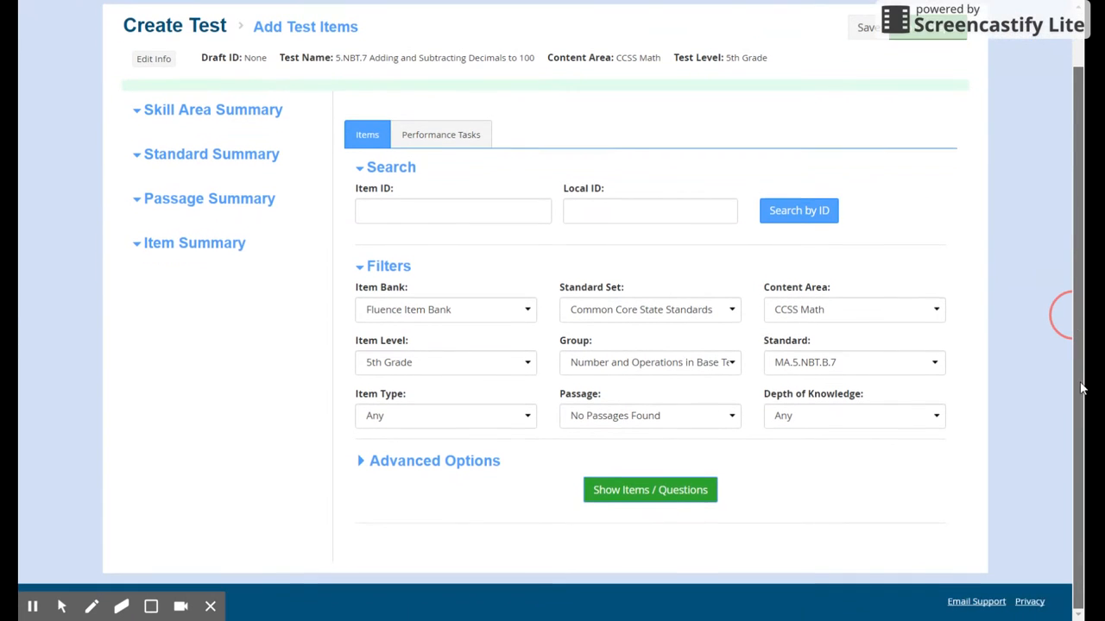
click(688, 498)
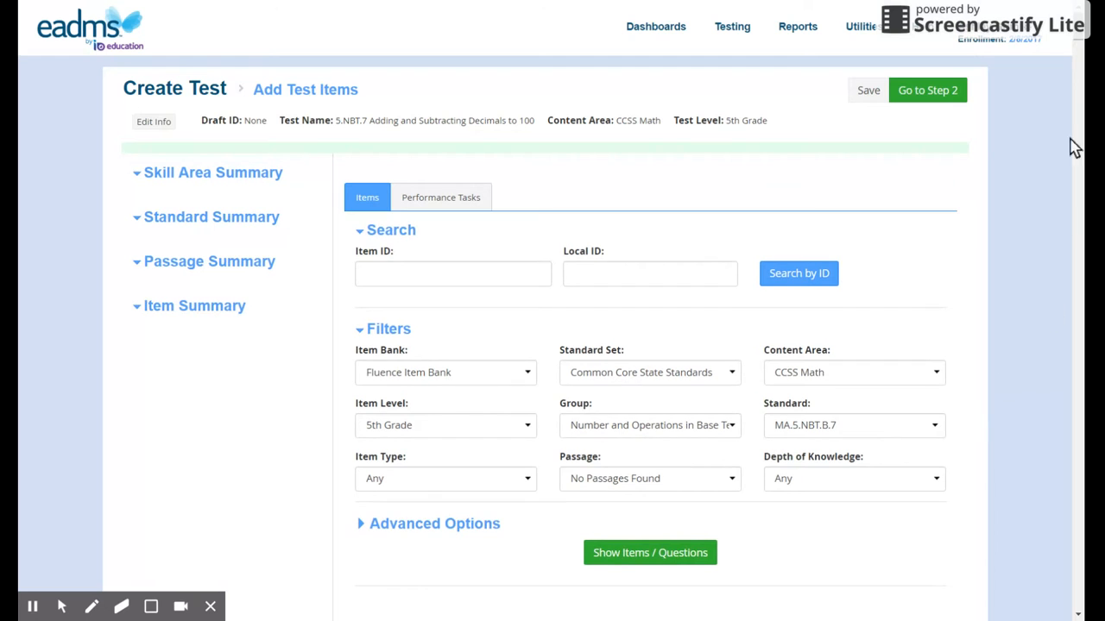
scroll(1040, 322, down, 3)
scroll(1031, 339, down, 4)
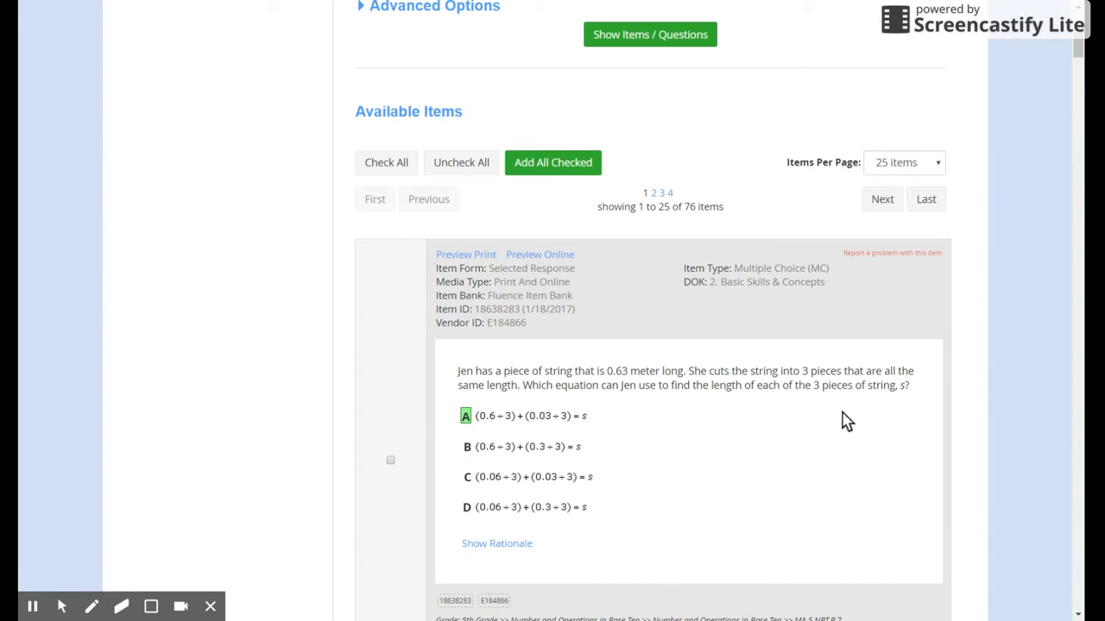
Mark the 0.63 meter string question and the shaded decimal model question for the test.
scroll(870, 421, down, 2)
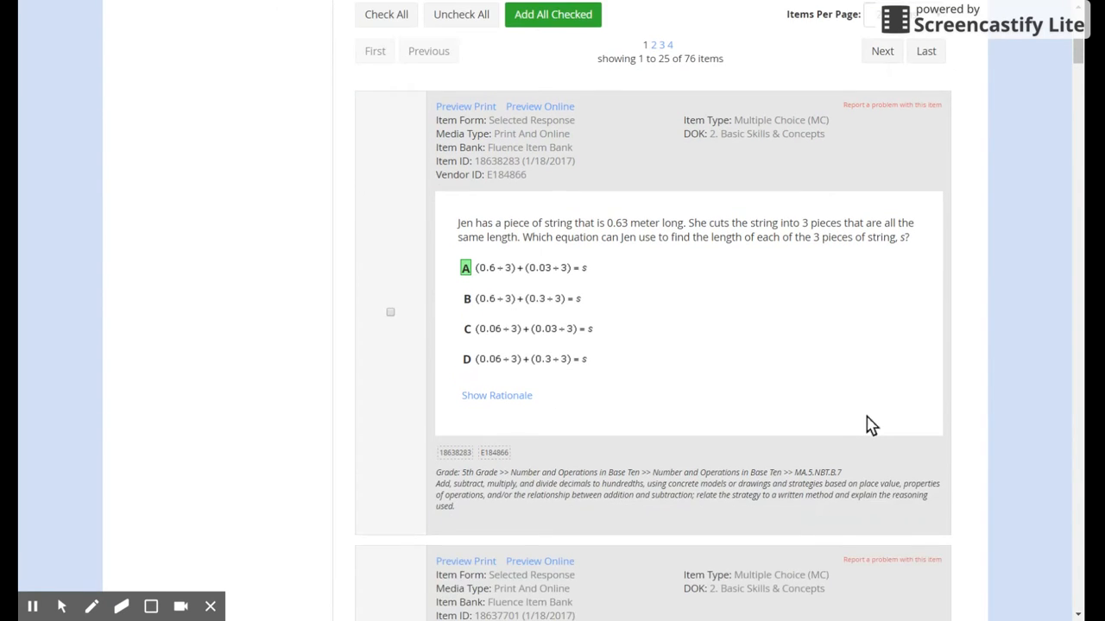
scroll(872, 425, down, 1)
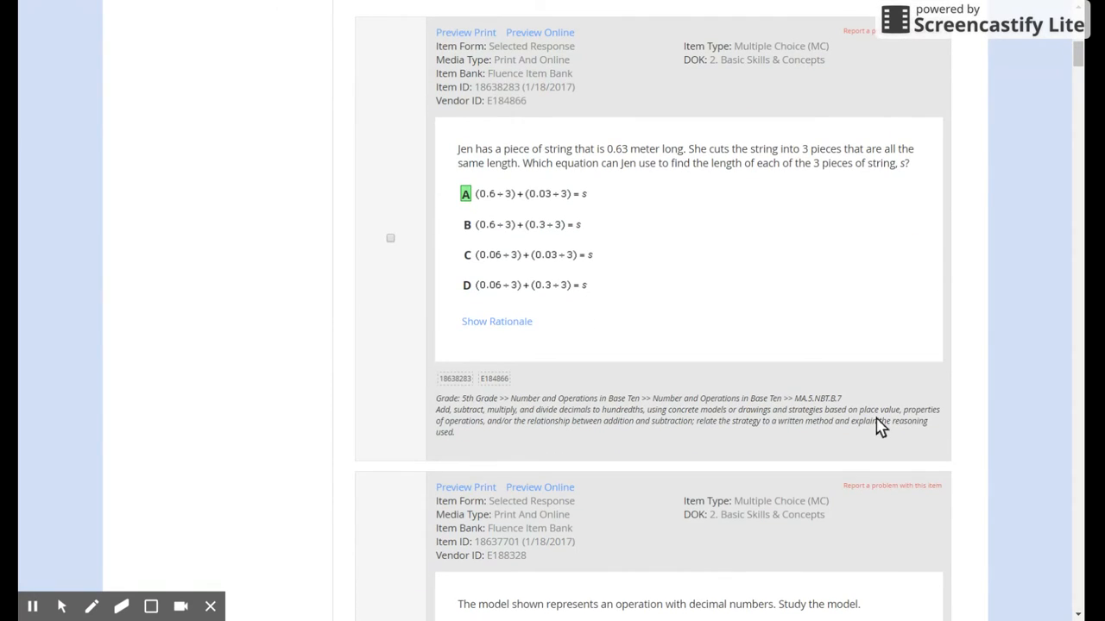
scroll(877, 423, down, 1)
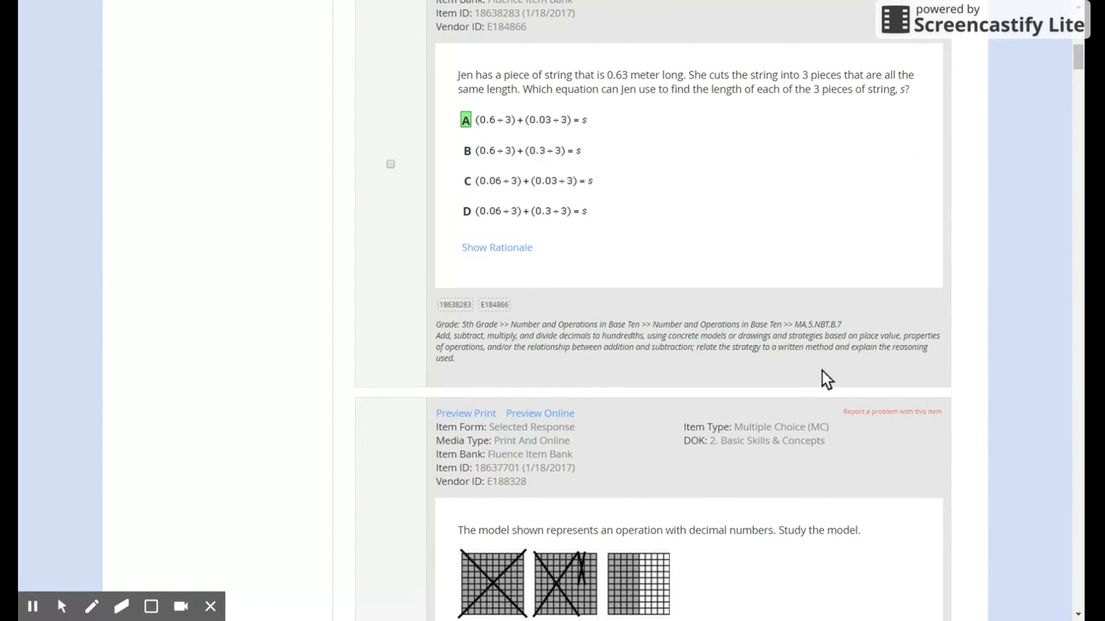
scroll(794, 382, down, 1)
scroll(510, 227, up, 1)
click(387, 164)
scroll(656, 274, down, 3)
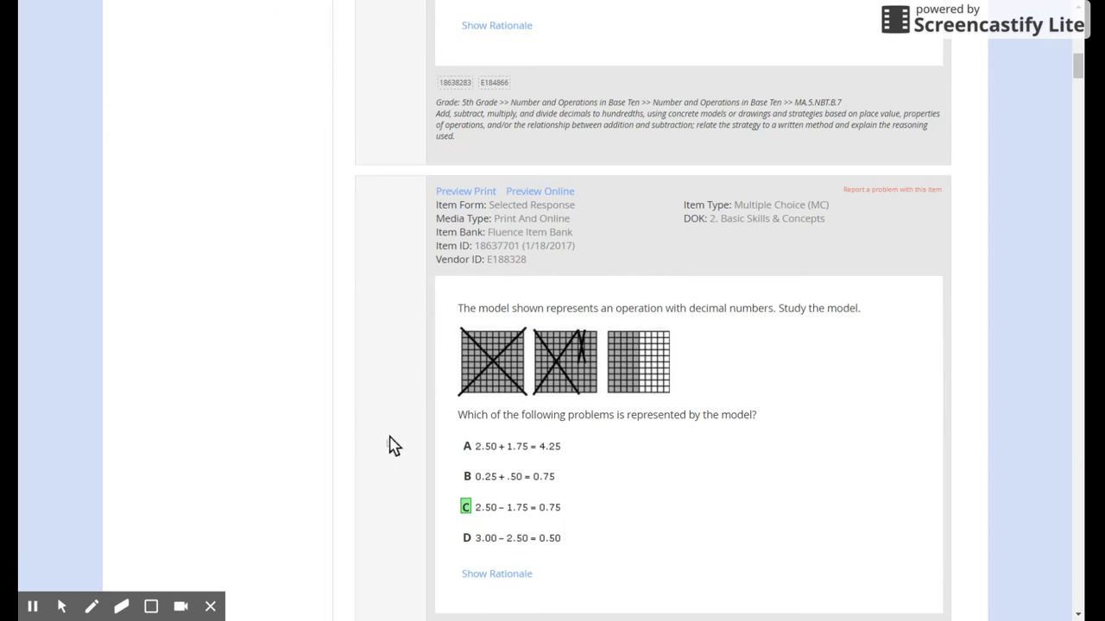
click(388, 443)
Mark item 18636938 and the 10.5 − 0.75 subtraction question for the test.
scroll(774, 416, down, 3)
scroll(775, 416, down, 6)
click(390, 353)
scroll(742, 404, down, 2)
scroll(845, 397, down, 8)
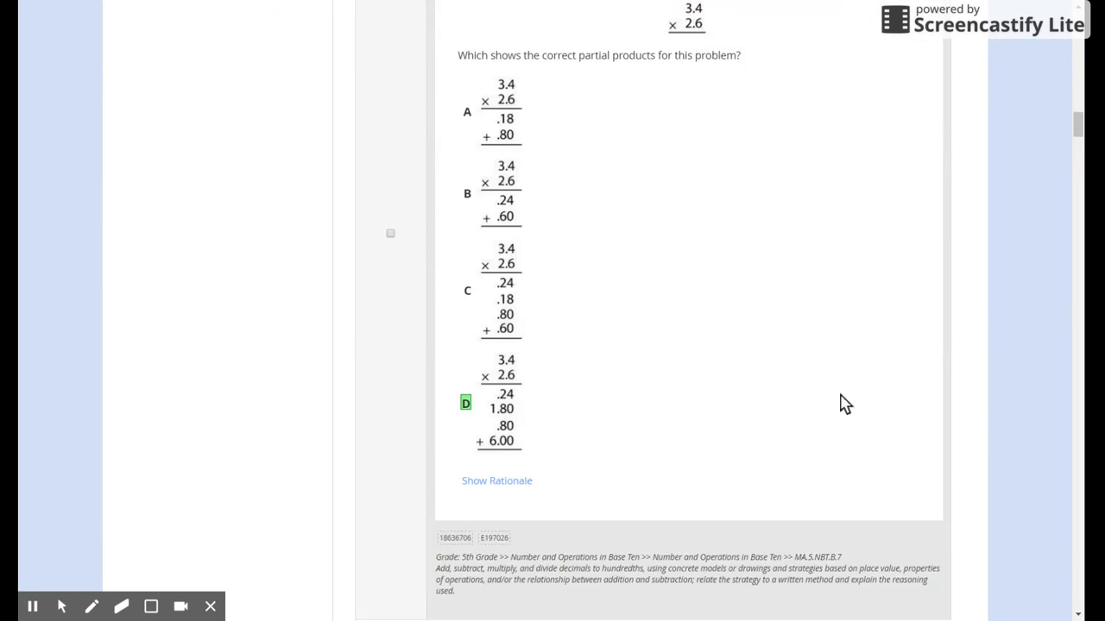
scroll(845, 405, down, 1)
scroll(845, 404, down, 5)
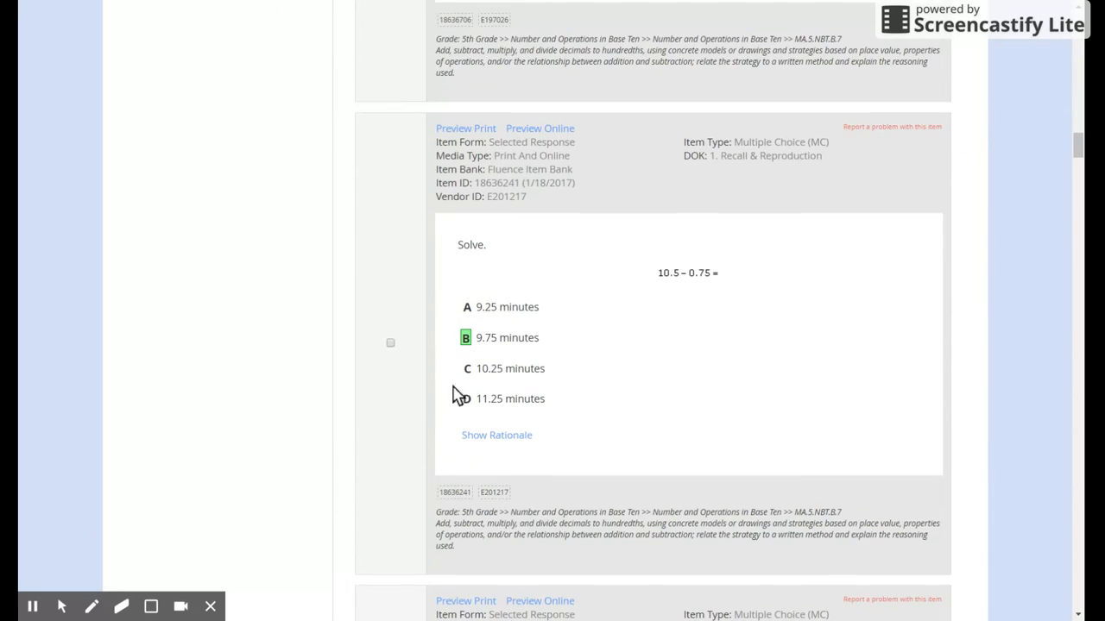
click(390, 342)
Mark the driest U.S. states rainfall question as well, and add all checked items to the test.
scroll(776, 356, down, 4)
scroll(798, 361, down, 8)
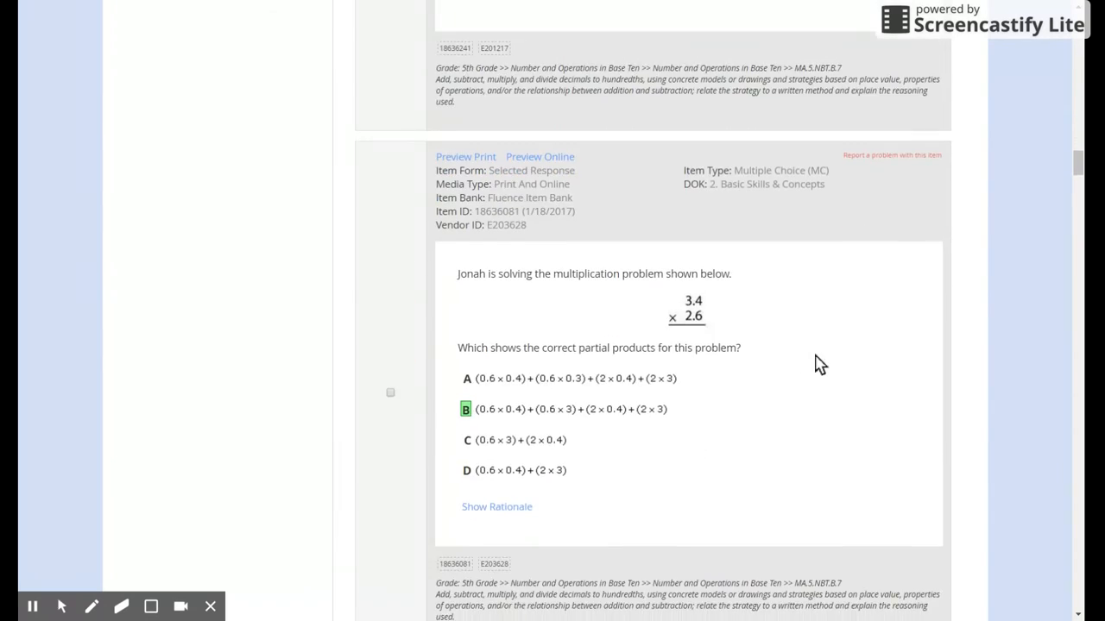
scroll(824, 373, down, 1)
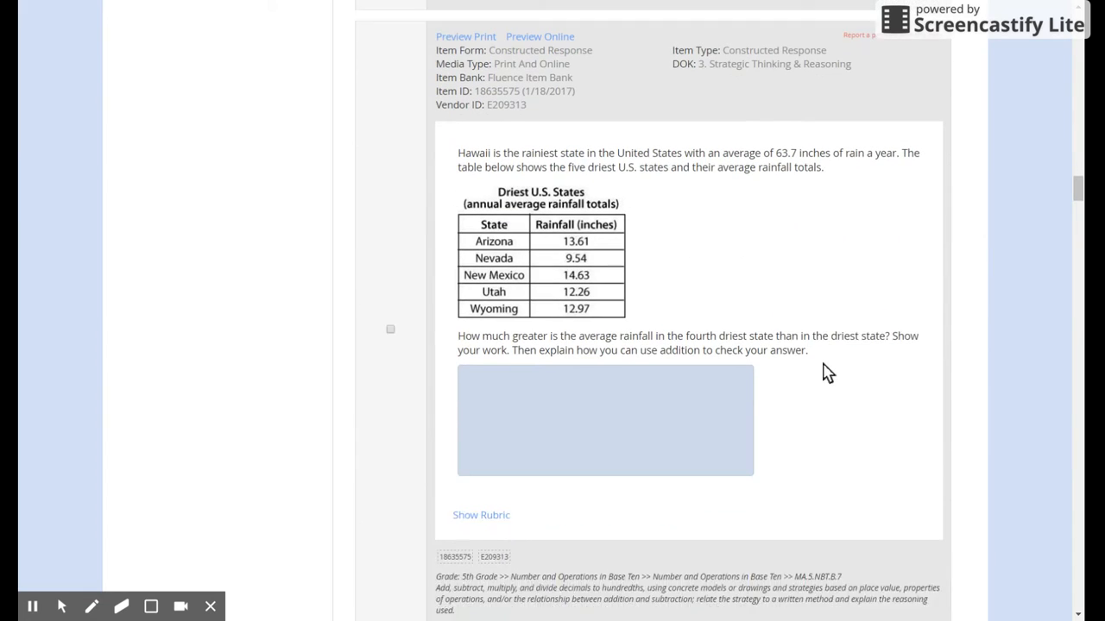
click(389, 298)
drag(1080, 192, 1000, 58)
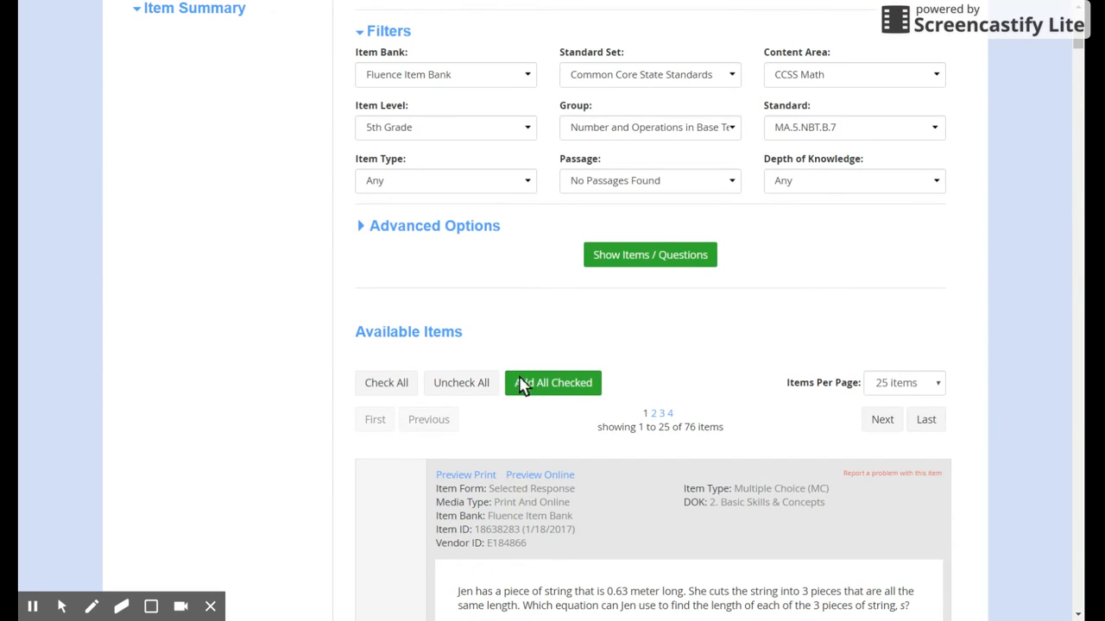
click(568, 392)
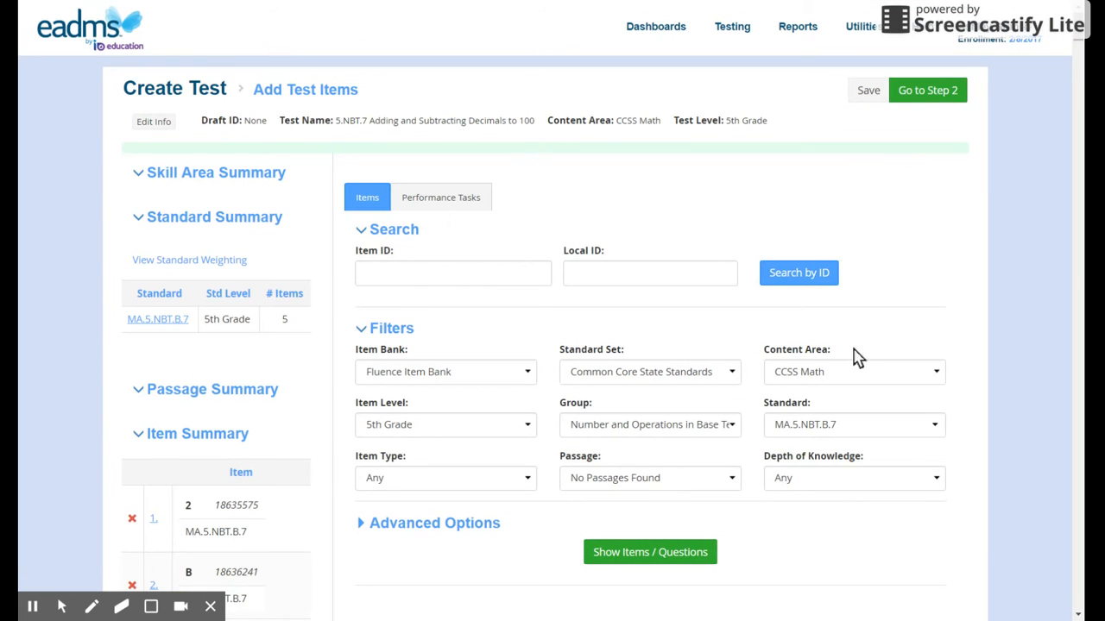
Review the added questions in the item summary and continue to the test's sort and preview stage.
scroll(313, 451, down, 2)
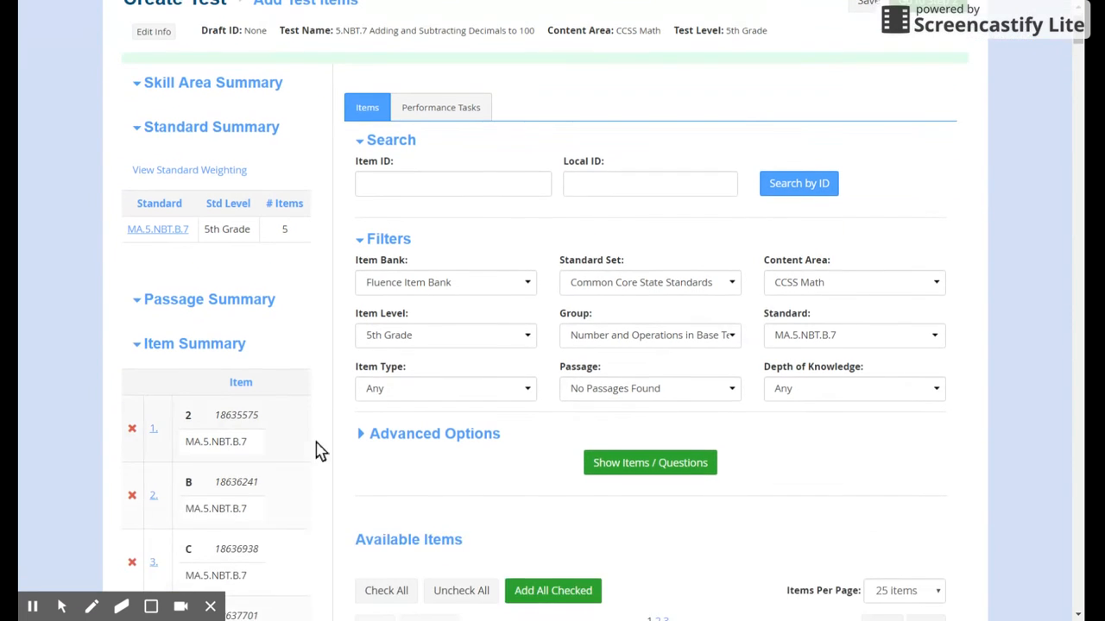
scroll(312, 450, down, 2)
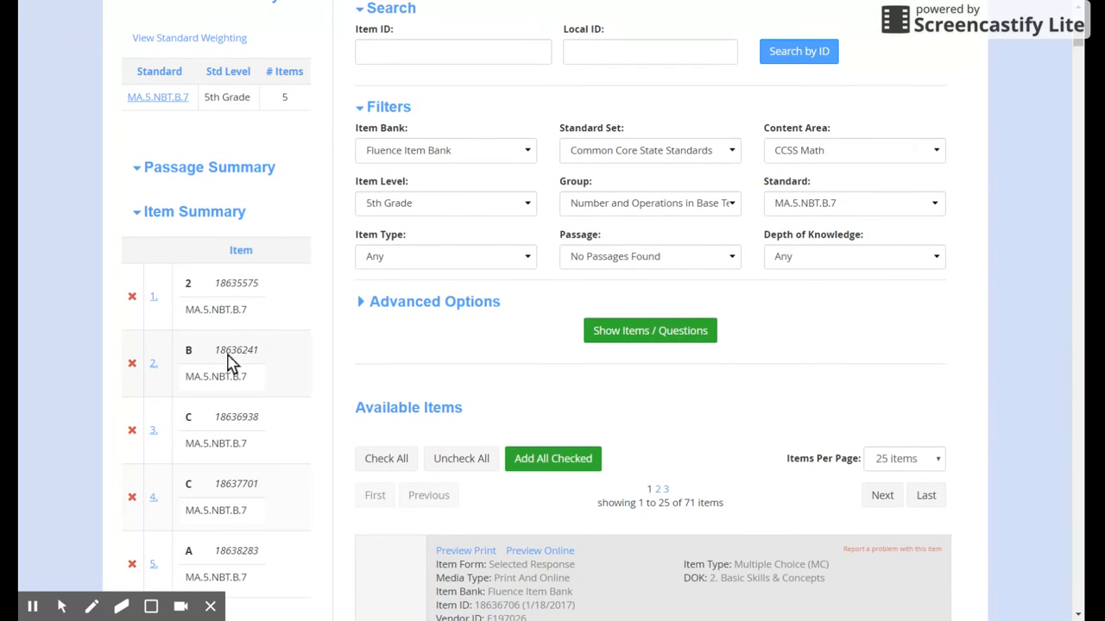
mouse_move(229, 348)
mouse_down()
mouse_move(230, 291)
mouse_move(227, 347)
mouse_up()
scroll(751, 412, down, 3)
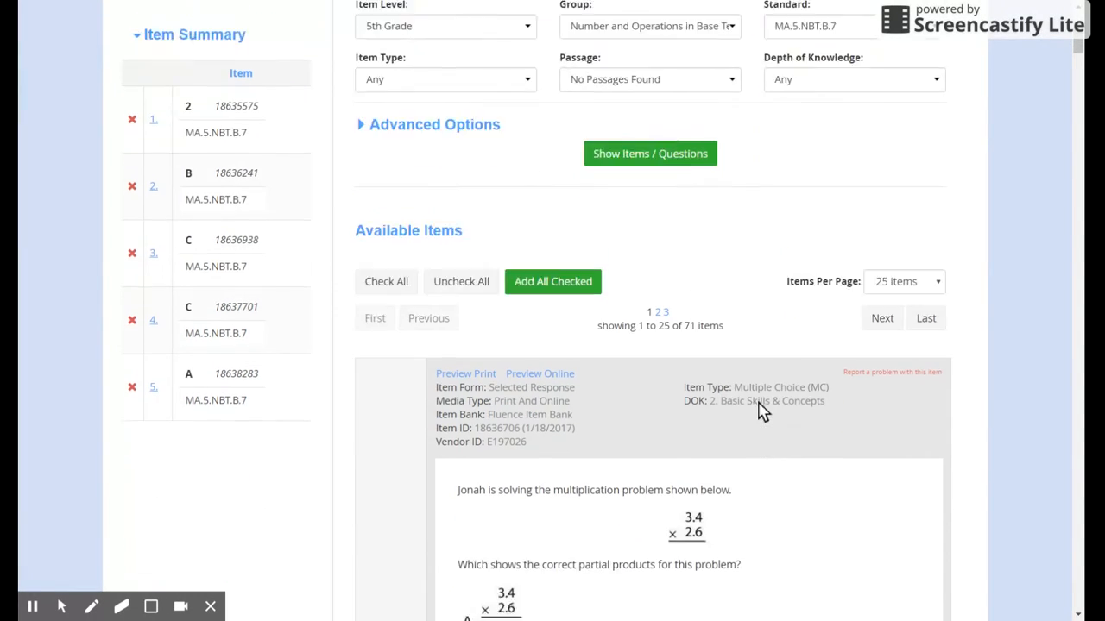
scroll(766, 414, up, 5)
scroll(803, 302, up, 1)
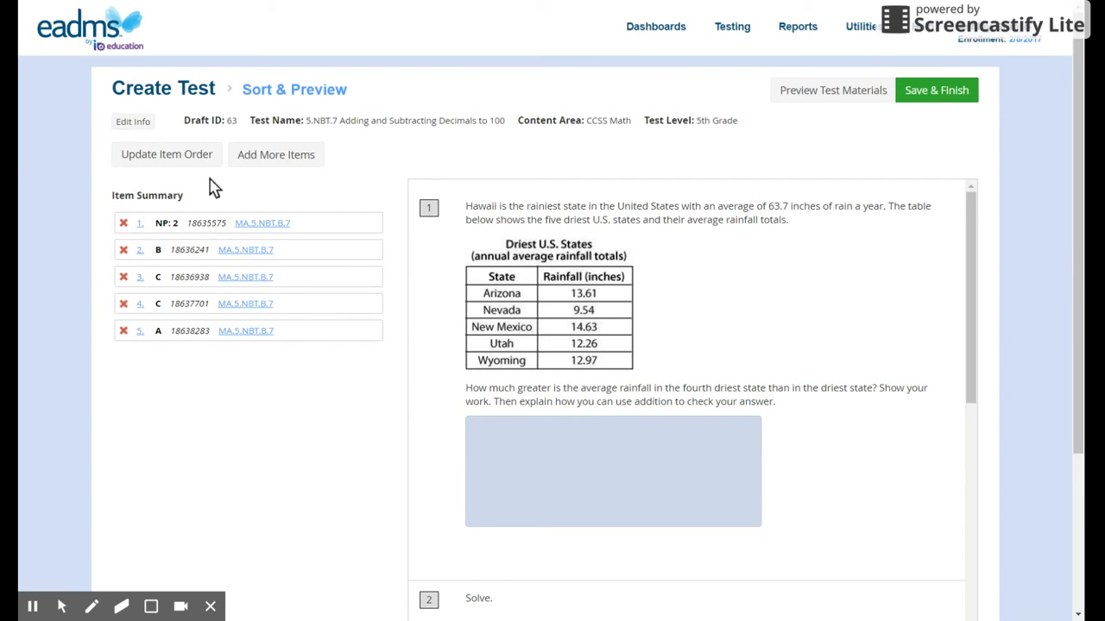
Reorder the questions so that items 18636241, 18638283 and 18637701 come first, in that sequence, and update the item order.
drag(193, 250, 192, 218)
drag(196, 316, 197, 247)
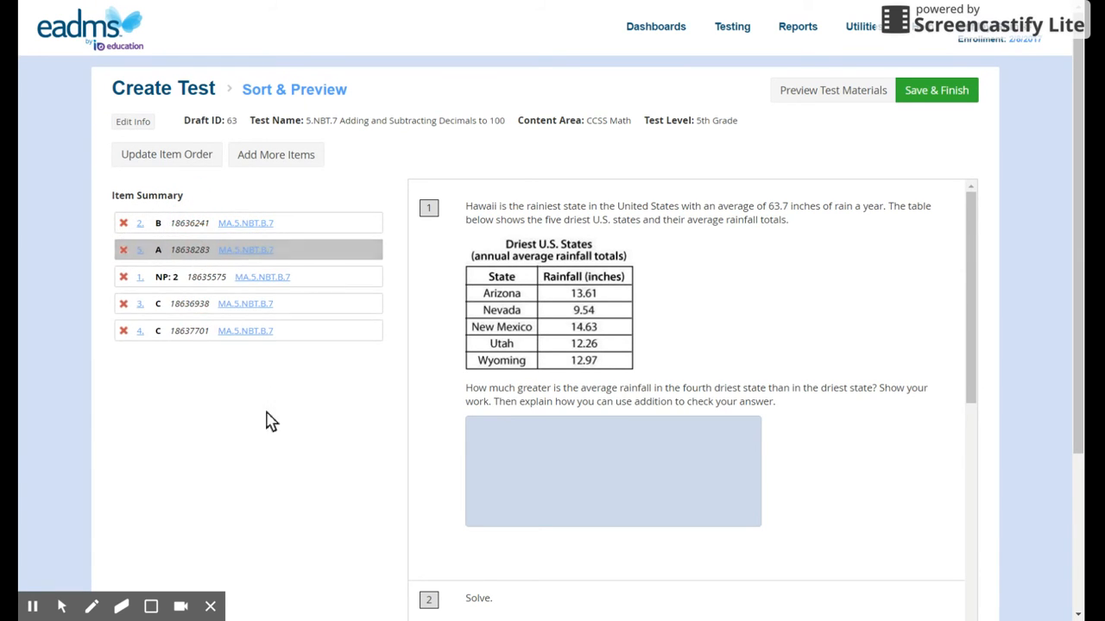
drag(177, 331, 185, 276)
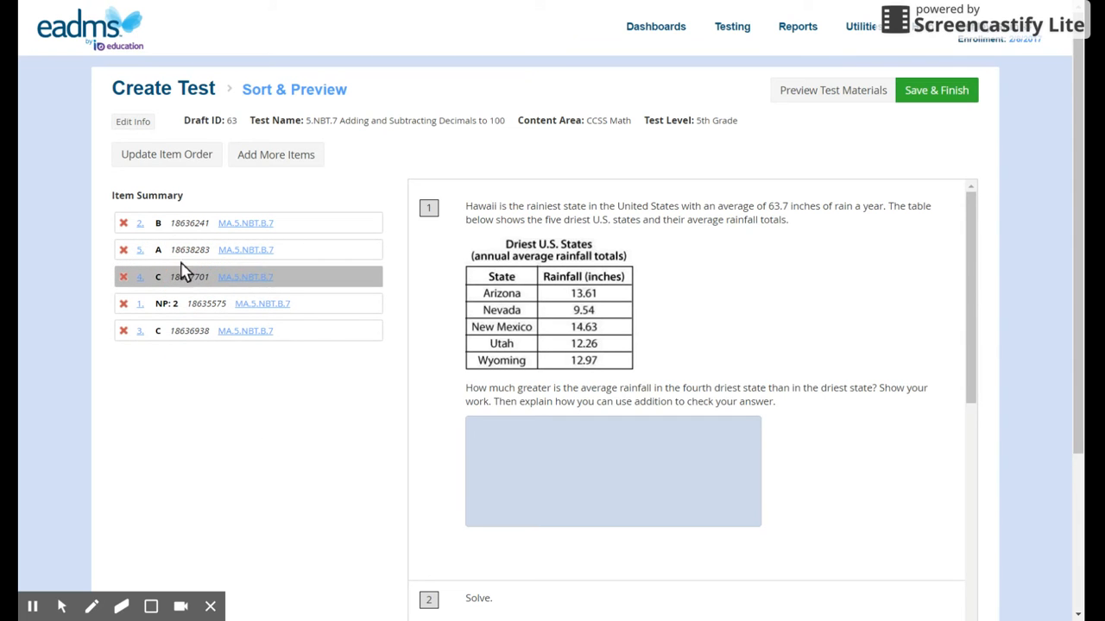
click(177, 160)
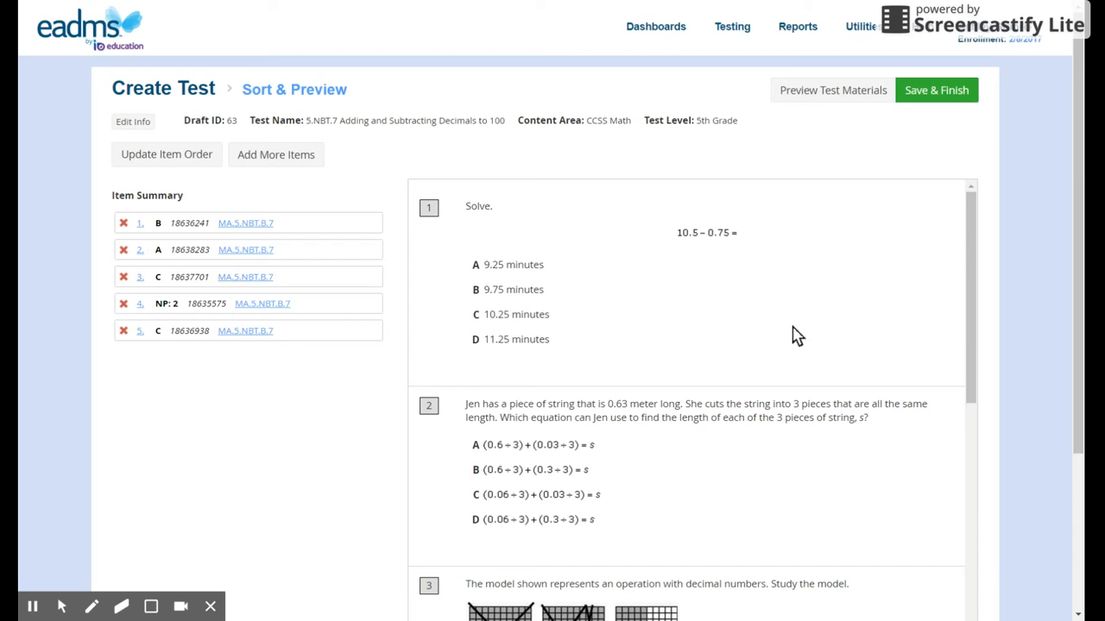
Save and finish the test, and finalize its draft.
click(946, 97)
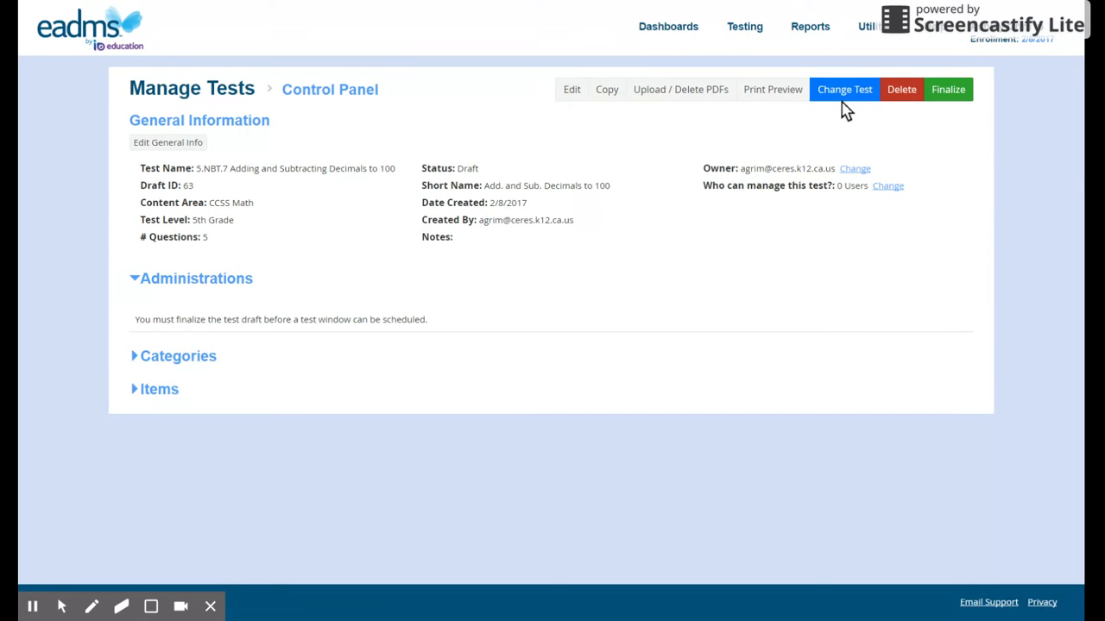
click(950, 89)
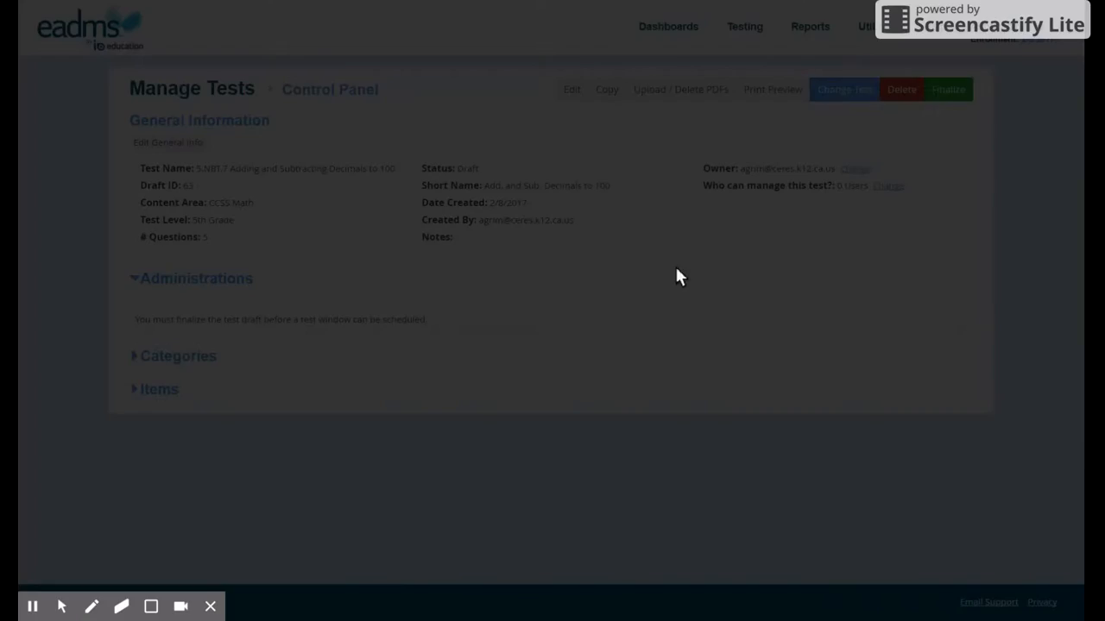